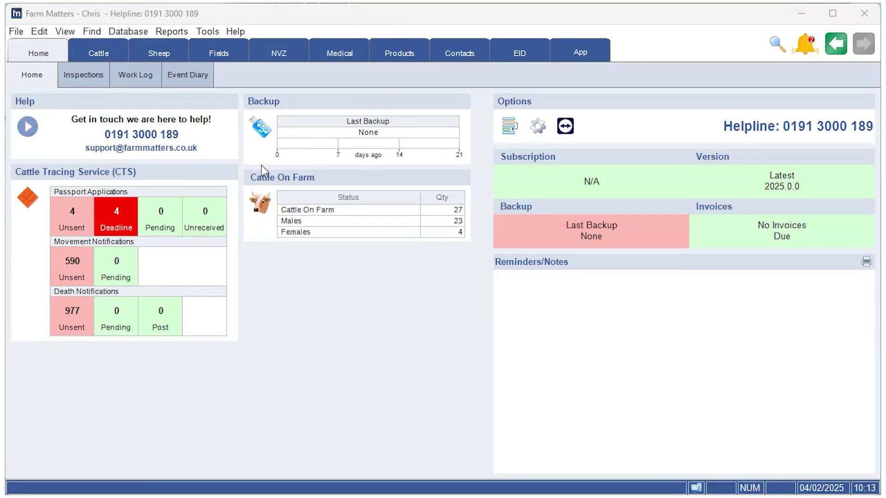
# - Start a new Retained event from the sheep flocks and events list
pyautogui.click(159, 54)
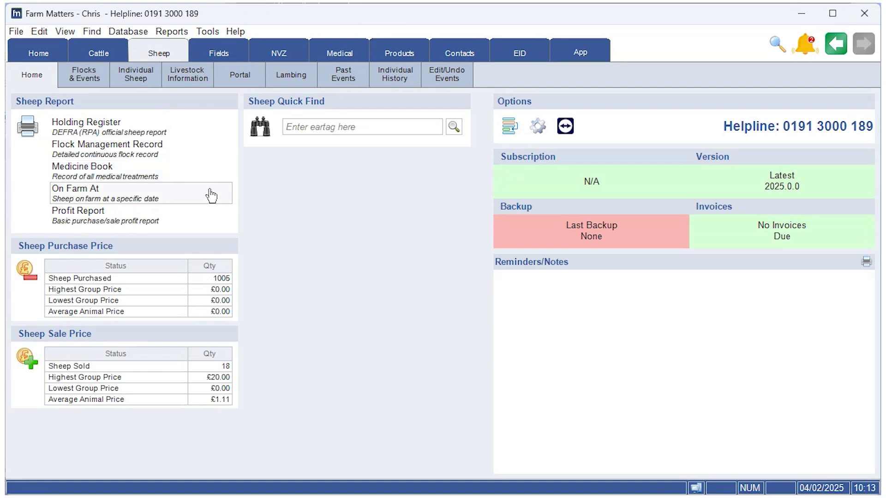
pyautogui.click(87, 79)
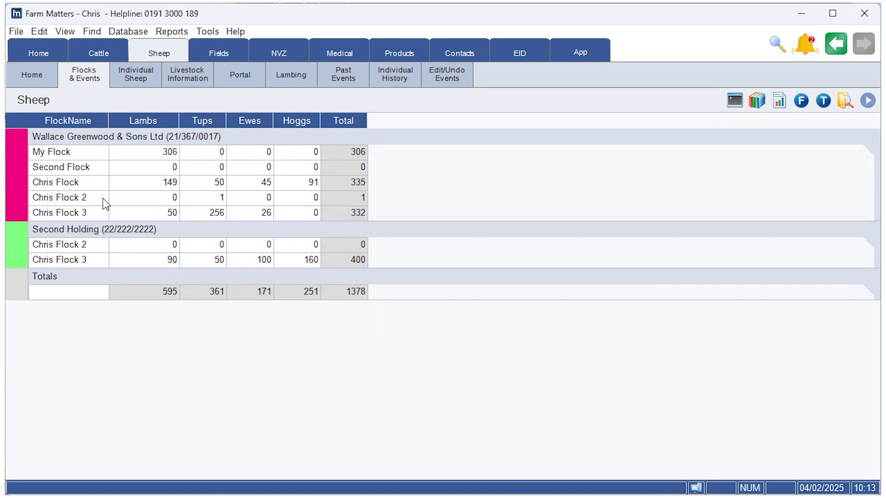
pyautogui.rightClick(59, 174)
pyautogui.moveTo(113, 209)
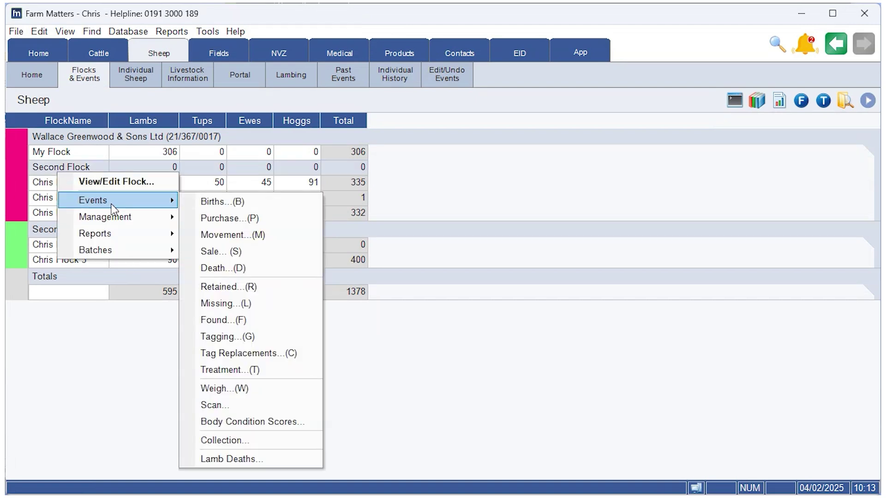
pyautogui.click(271, 289)
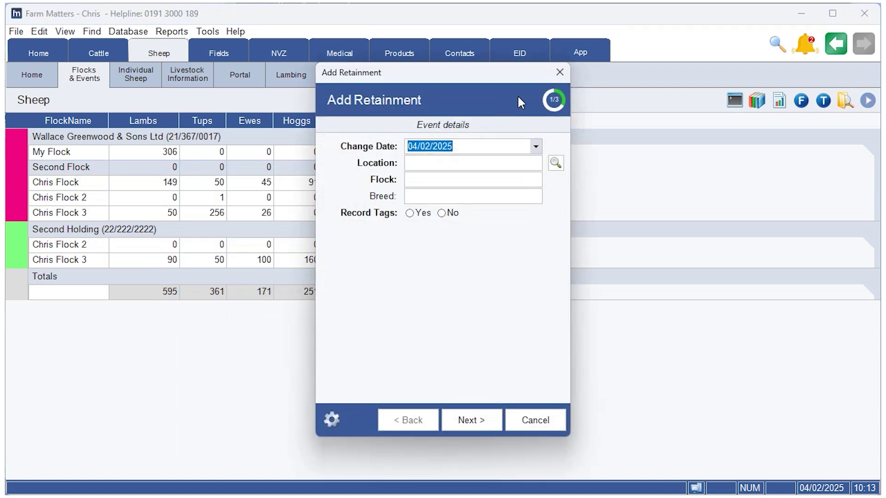
pyautogui.rightClick(490, 81)
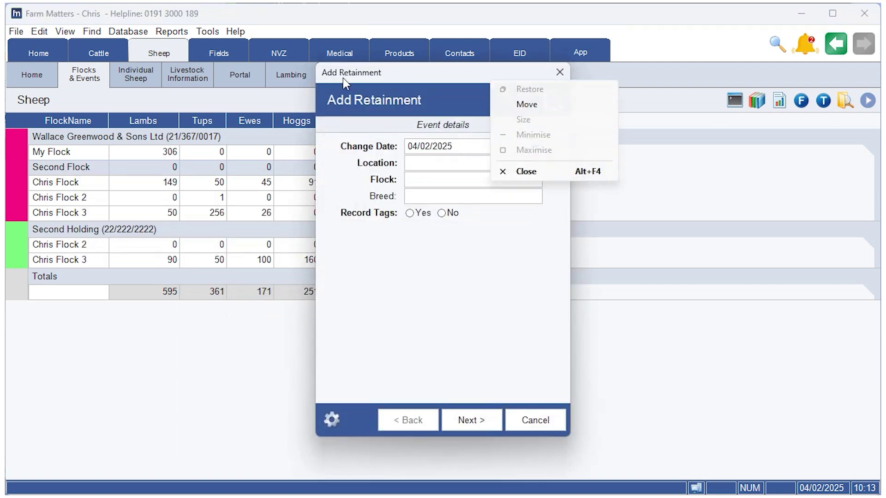
pyautogui.click(513, 280)
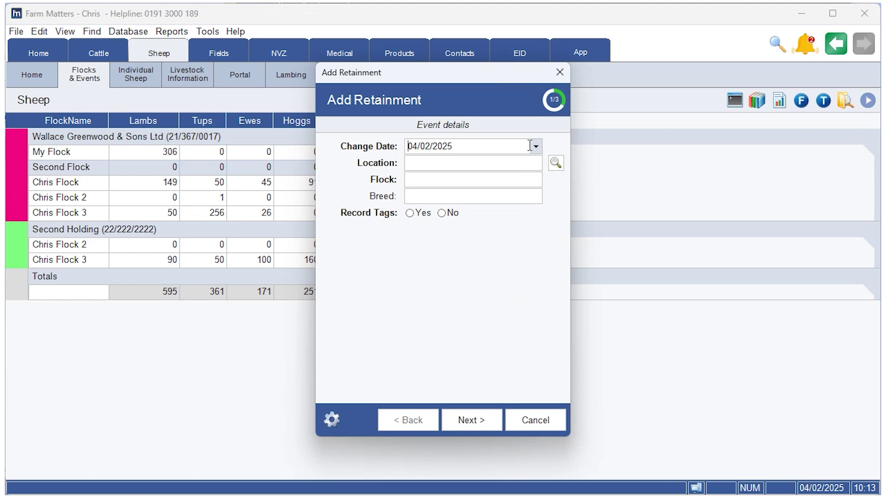
# - Set the retainment's change date to 01/02/2025, its location to Bartons Farm and its flock to My Flock
pyautogui.click(536, 147)
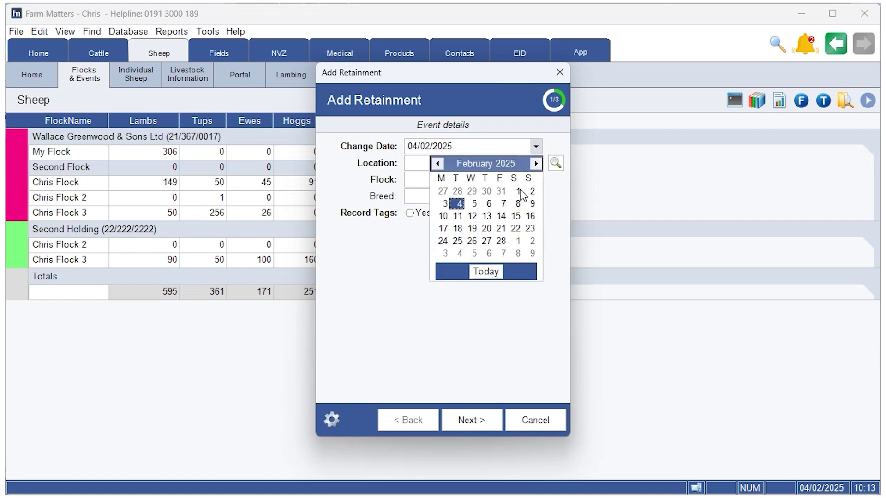
pyautogui.click(515, 190)
pyautogui.click(451, 164)
pyautogui.click(462, 178)
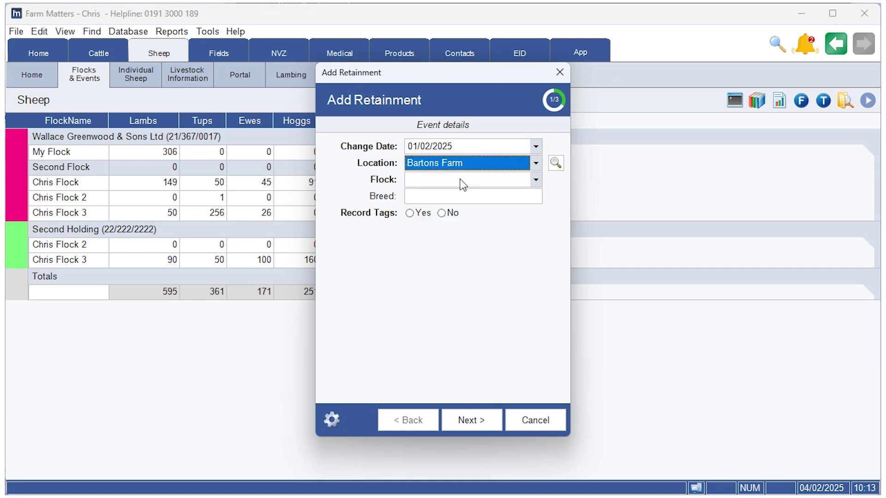
pyautogui.click(462, 180)
pyautogui.click(465, 196)
pyautogui.click(467, 180)
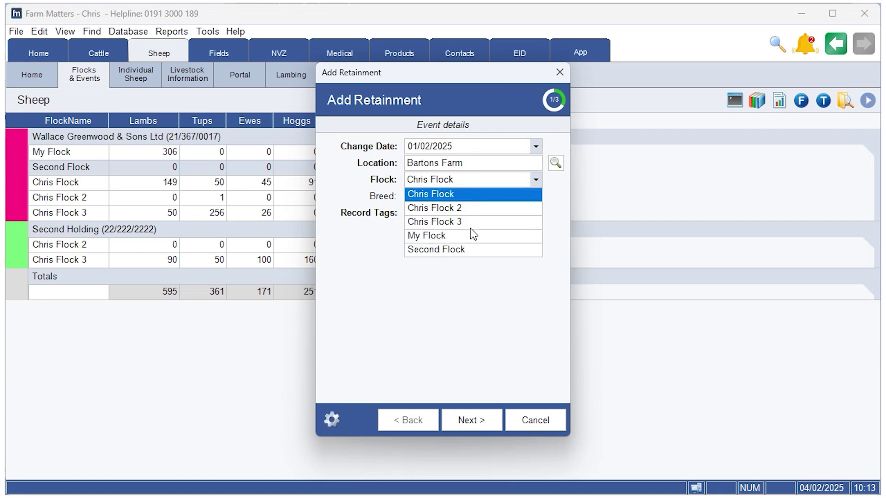
pyautogui.click(462, 236)
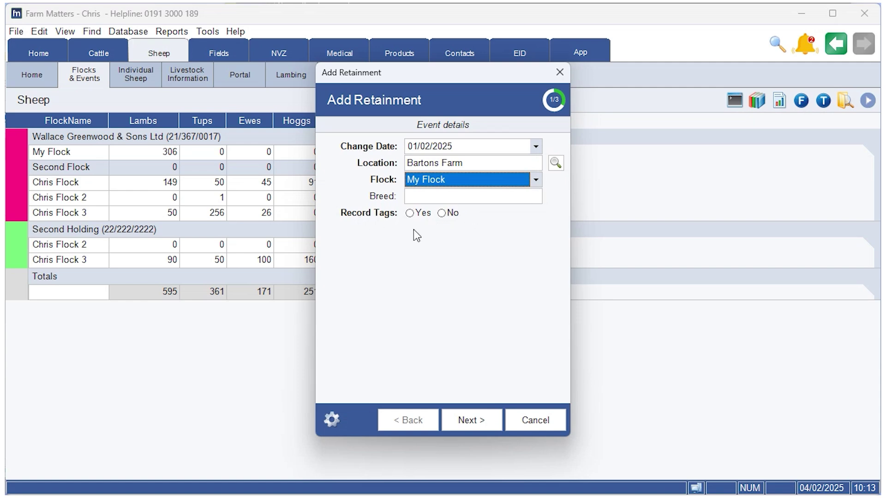
# - Turn on tag recording and set the retainment to go from Lambs to Hoggs, continuing to the tag entry page
pyautogui.click(452, 215)
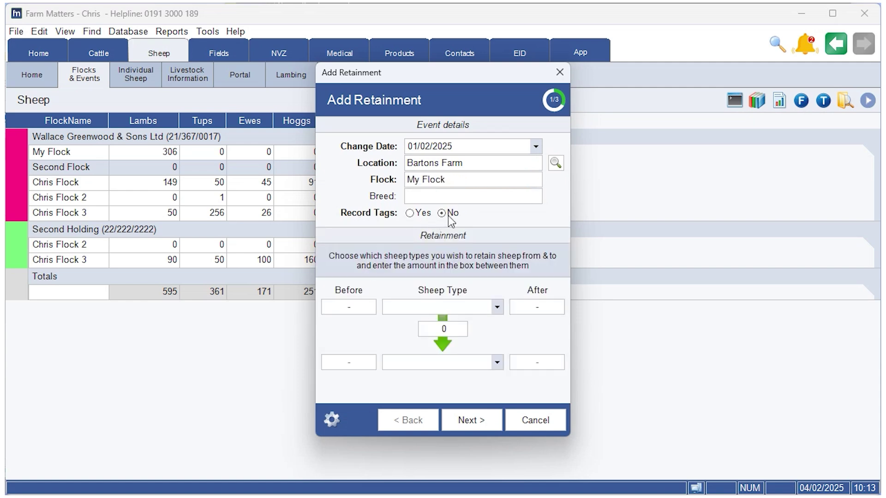
pyautogui.click(411, 214)
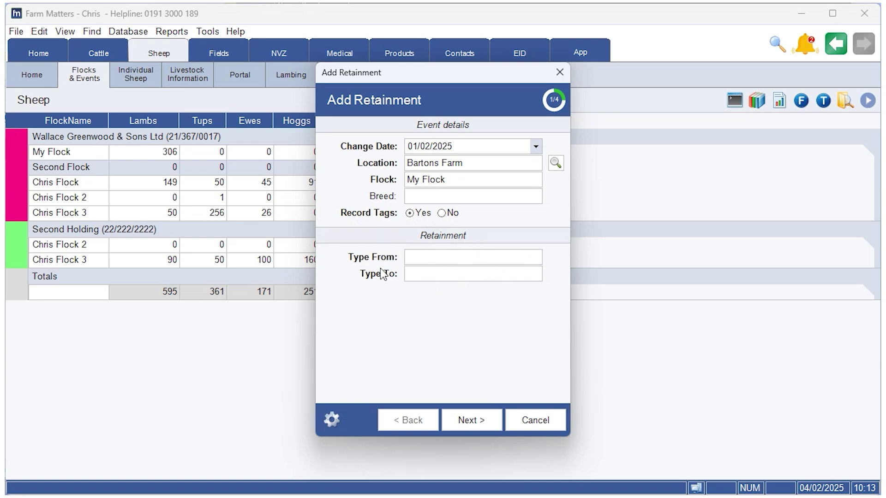
pyautogui.click(475, 264)
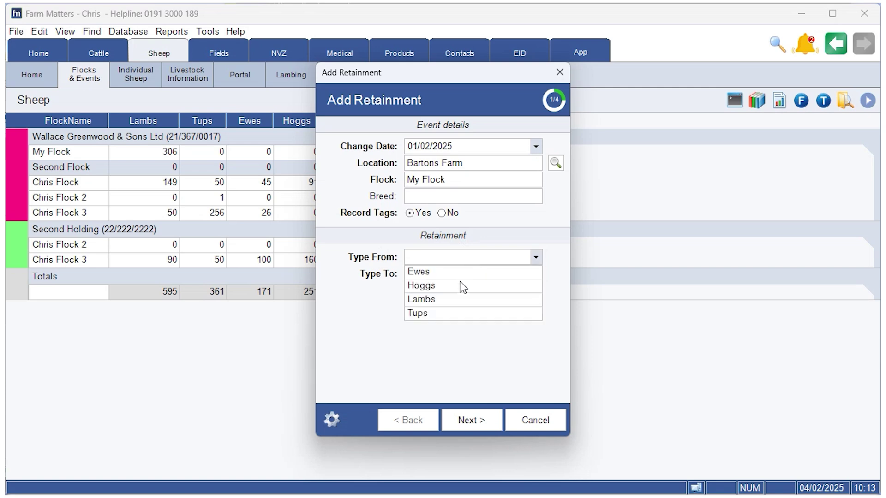
pyautogui.click(456, 306)
pyautogui.click(451, 274)
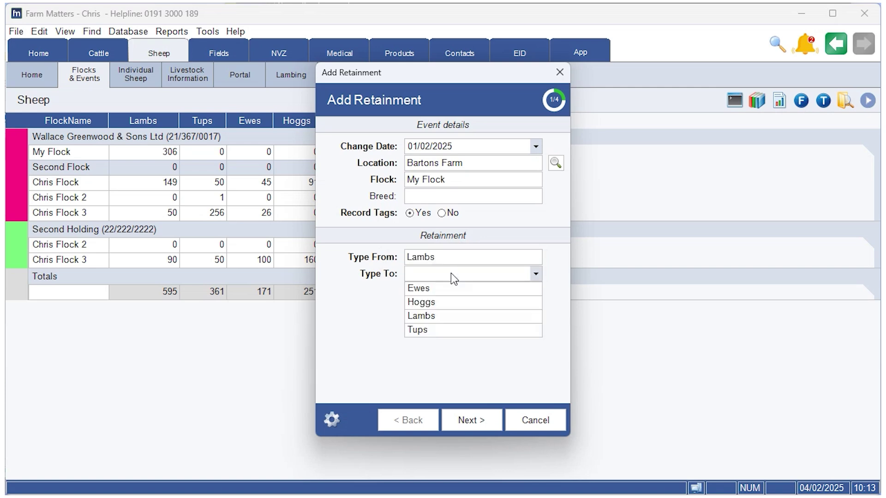
pyautogui.click(444, 302)
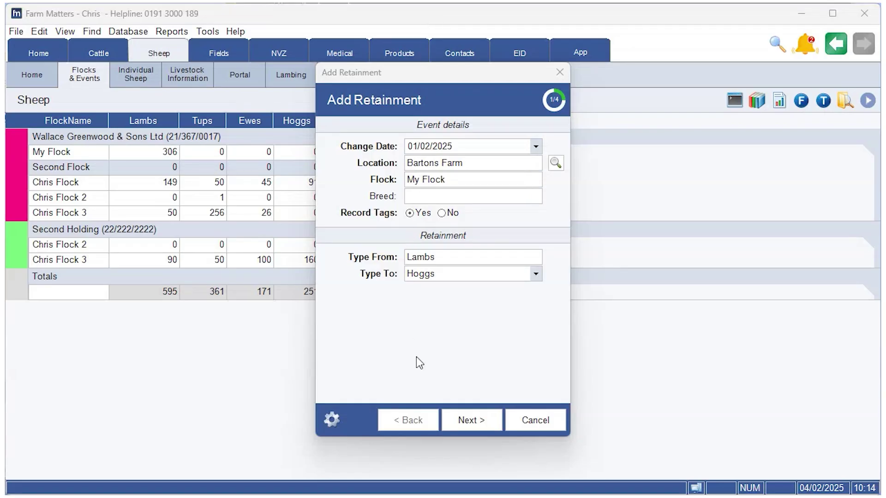
pyautogui.click(466, 420)
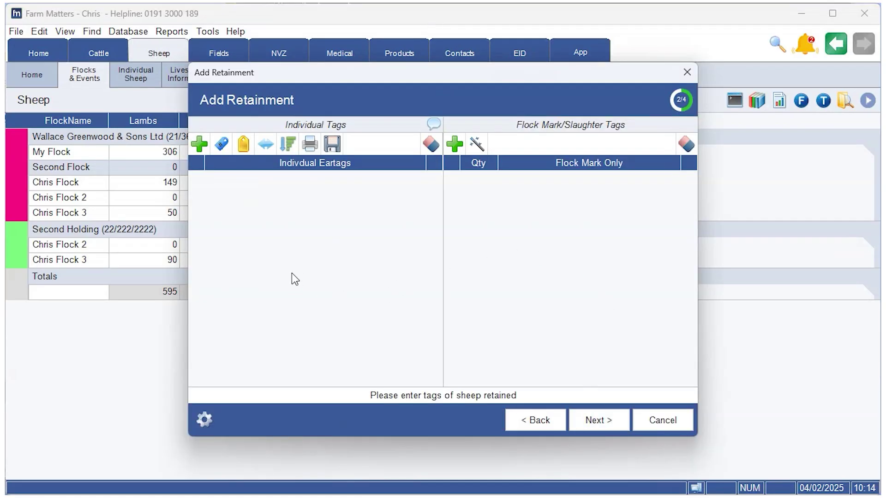
# - Add a range of 10 individual eartags with flock mark UK123123, starting at number 1
pyautogui.click(266, 145)
pyautogui.click(531, 205)
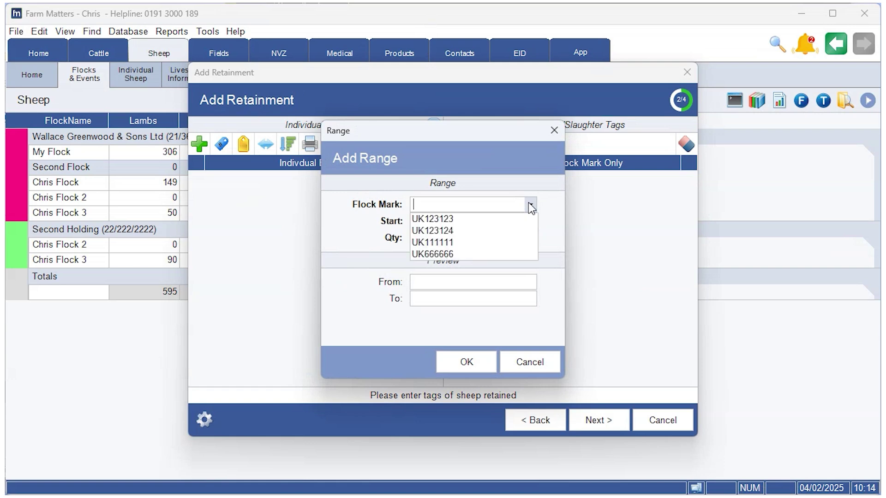
pyautogui.click(480, 219)
pyautogui.click(537, 239)
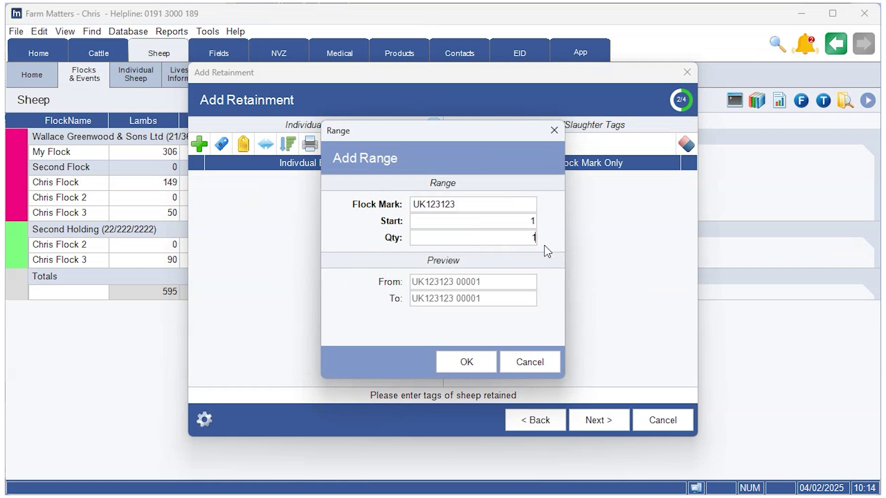
pyautogui.write('0')
pyautogui.click(462, 366)
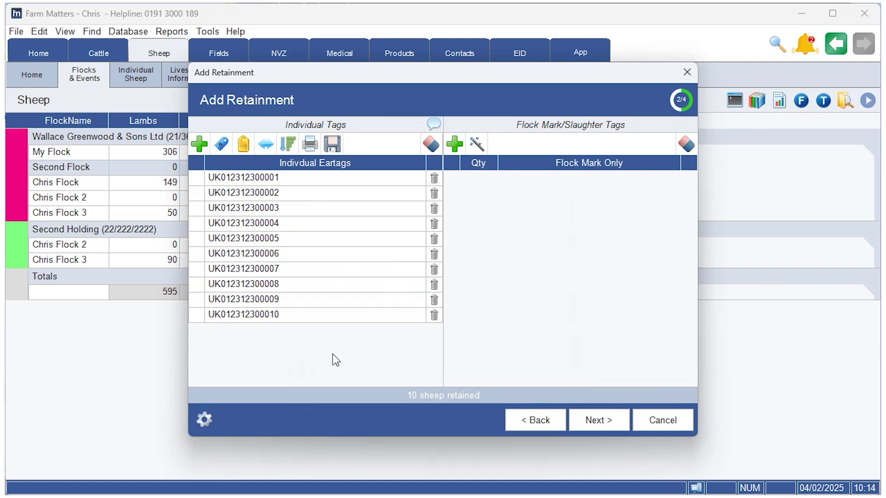
# - Leave the notes empty and finish the tagged retainment
pyautogui.click(600, 420)
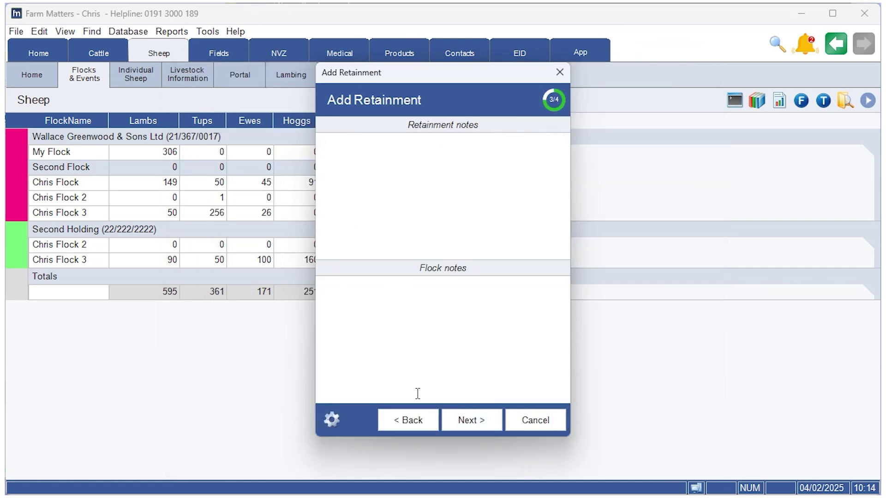
pyautogui.click(463, 421)
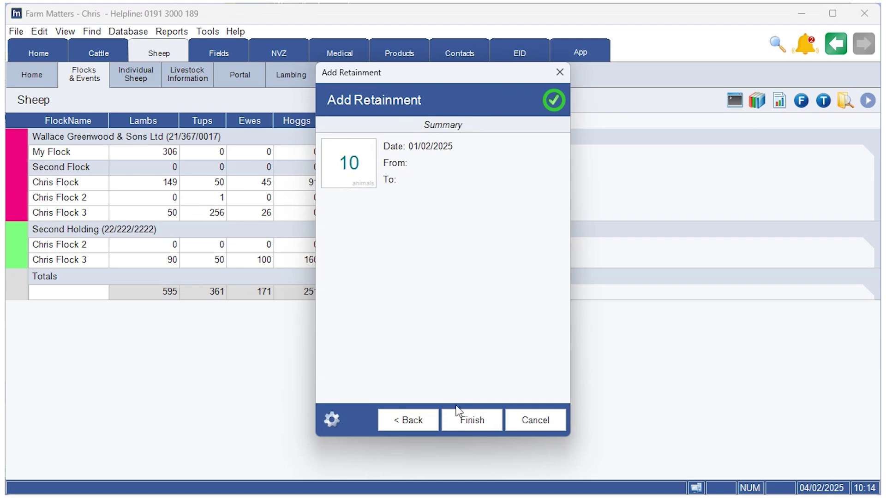
pyautogui.click(475, 422)
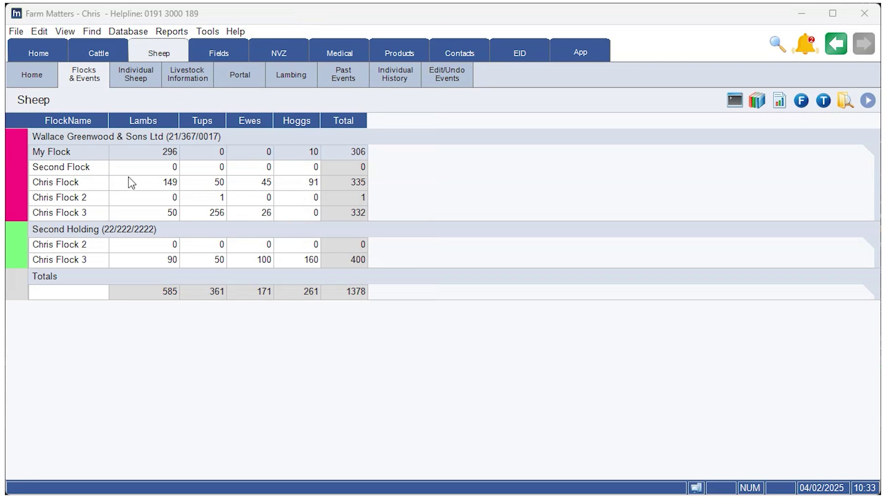
# - Start another Retained event for My Flock at Bartons Farm, with tag recording set to No
pyautogui.rightClick(73, 156)
pyautogui.moveTo(123, 183)
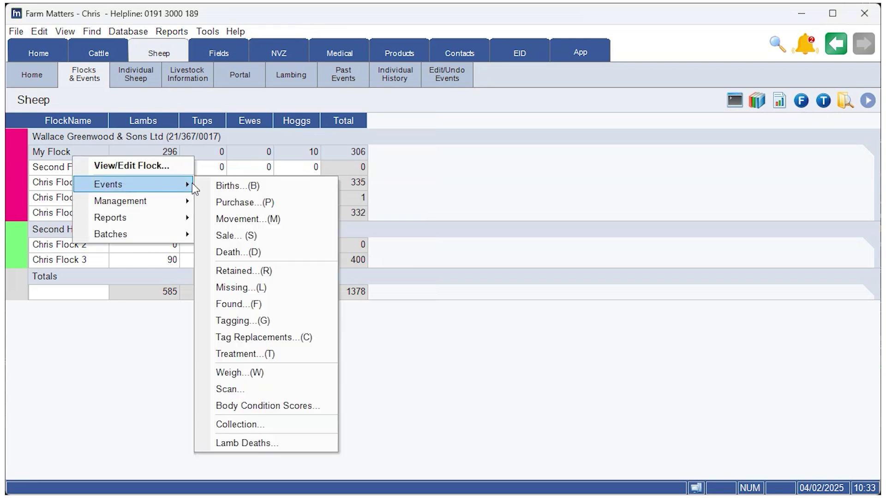
pyautogui.click(273, 273)
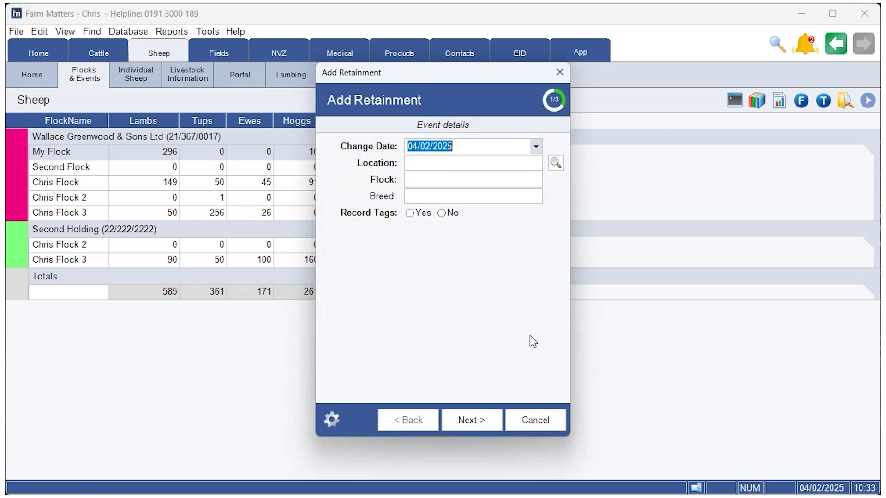
pyautogui.click(523, 166)
pyautogui.click(463, 178)
pyautogui.click(478, 183)
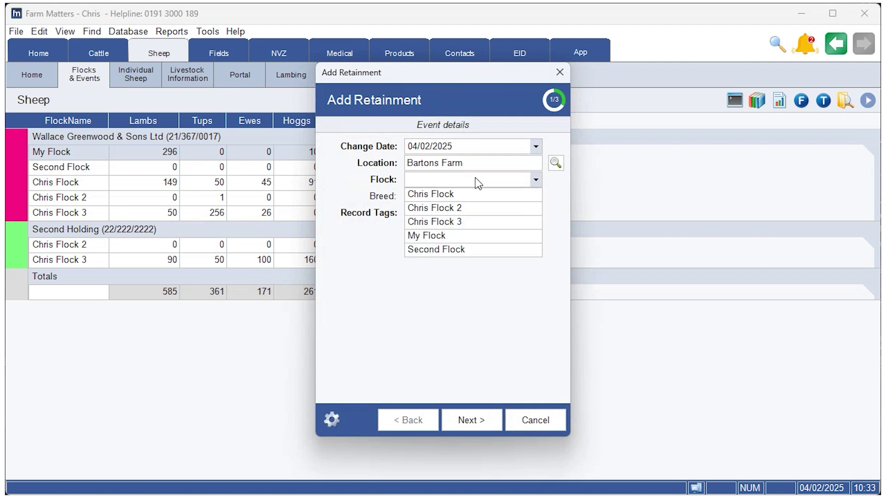
pyautogui.click(447, 235)
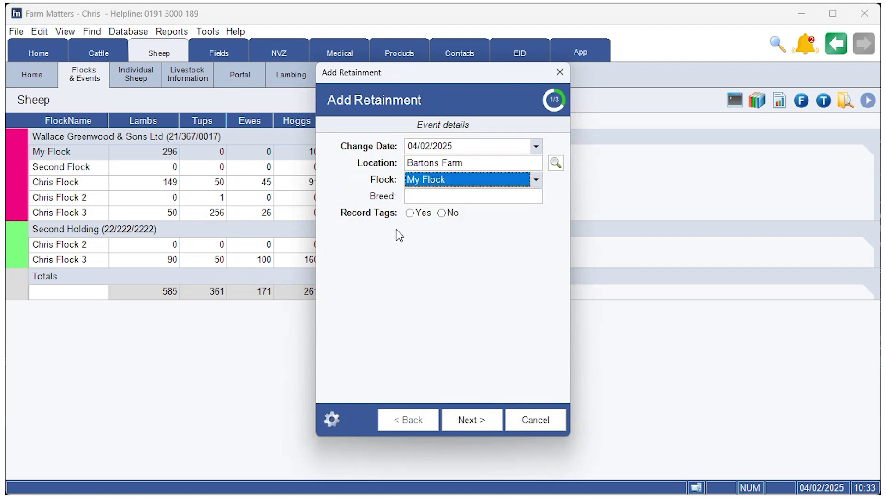
pyautogui.click(443, 215)
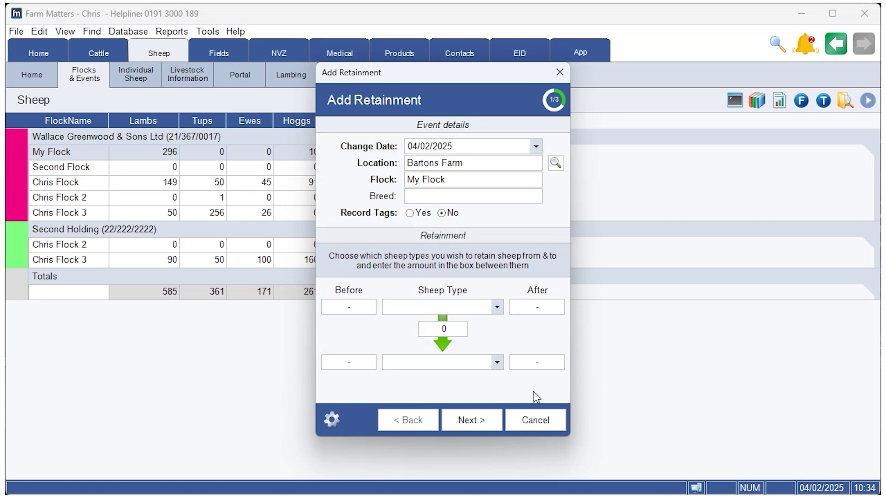
# - Set the retainment to move 50 sheep from Lambs to Hoggs
pyautogui.click(459, 309)
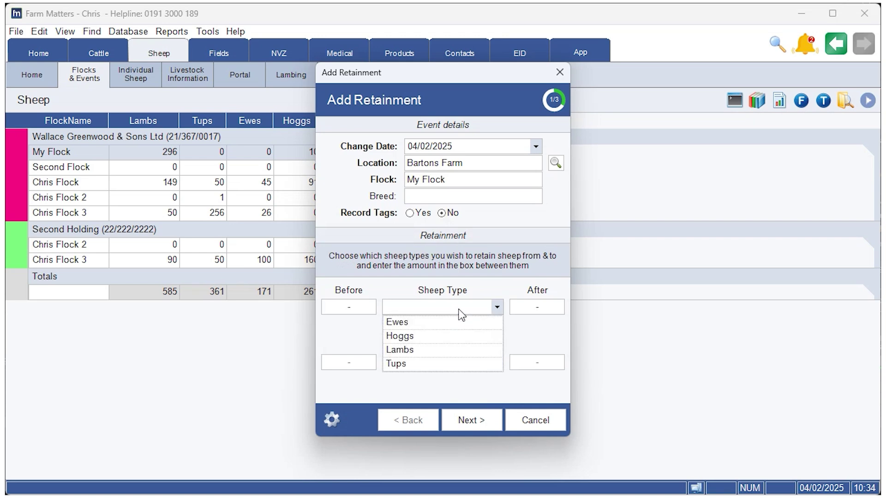
pyautogui.click(419, 350)
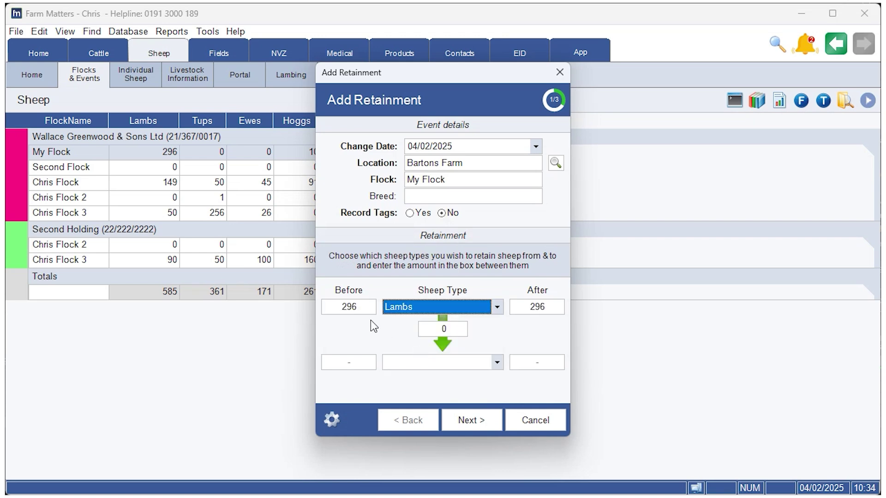
pyautogui.click(455, 328)
pyautogui.press('BackSpace')
pyautogui.write('50')
pyautogui.click(451, 364)
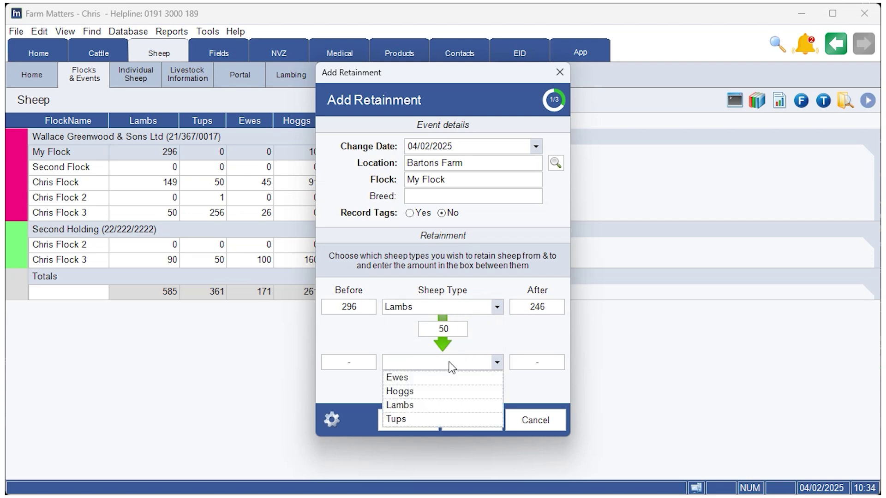
pyautogui.click(421, 392)
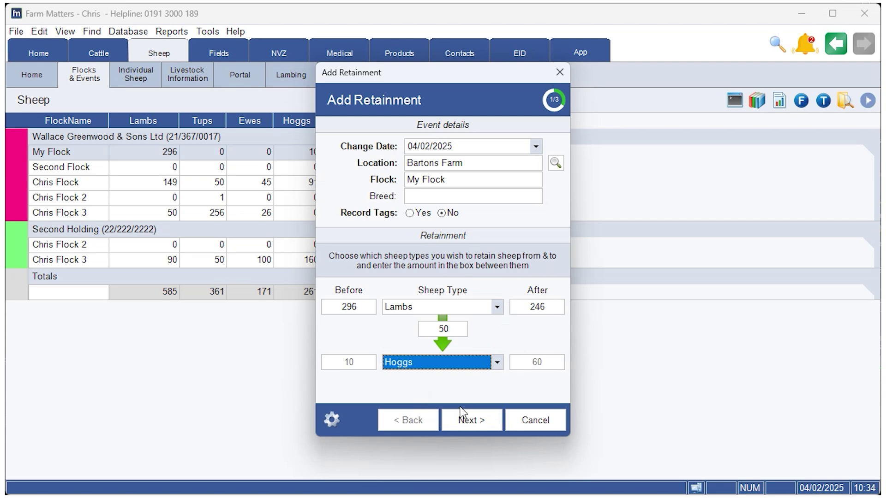
# - Skip the notes page and finish the untagged retainment of 50 sheep
pyautogui.click(484, 424)
pyautogui.click(487, 425)
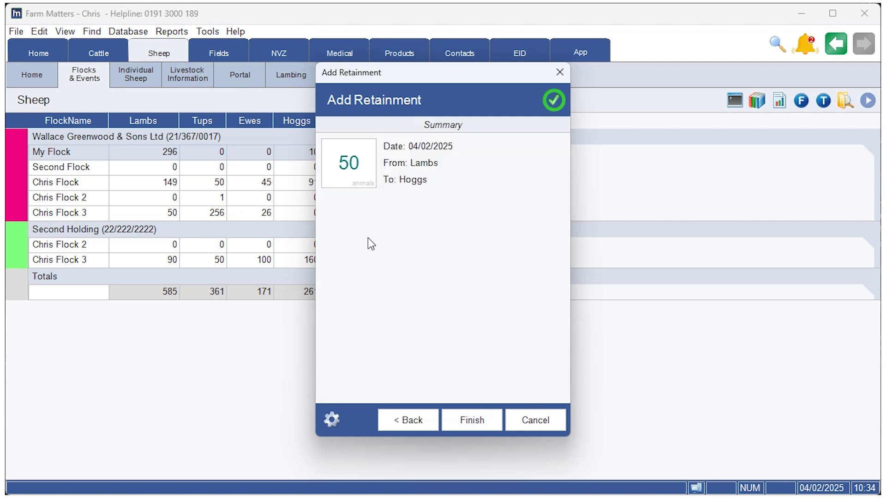
pyautogui.click(474, 421)
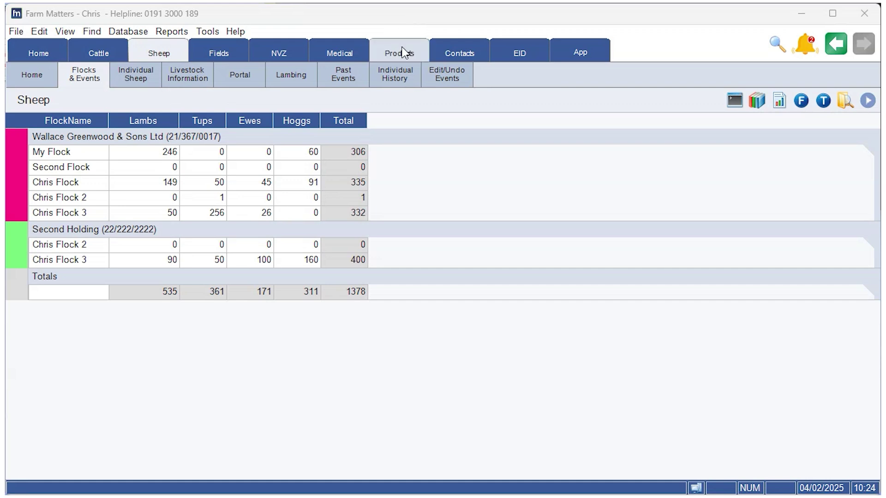
# - Undo My Flock's 04/02/2025 Retained From event in the sheep event list, confirming the deletion
pyautogui.click(458, 83)
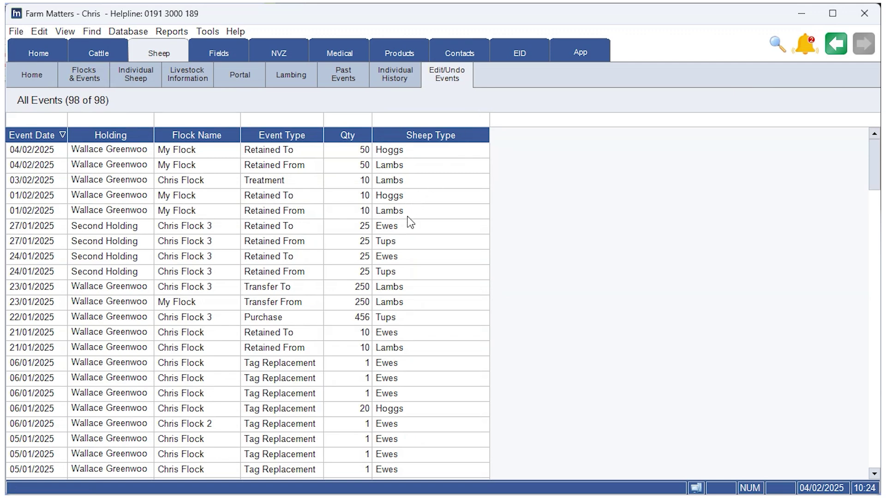
pyautogui.rightClick(134, 166)
pyautogui.click(183, 192)
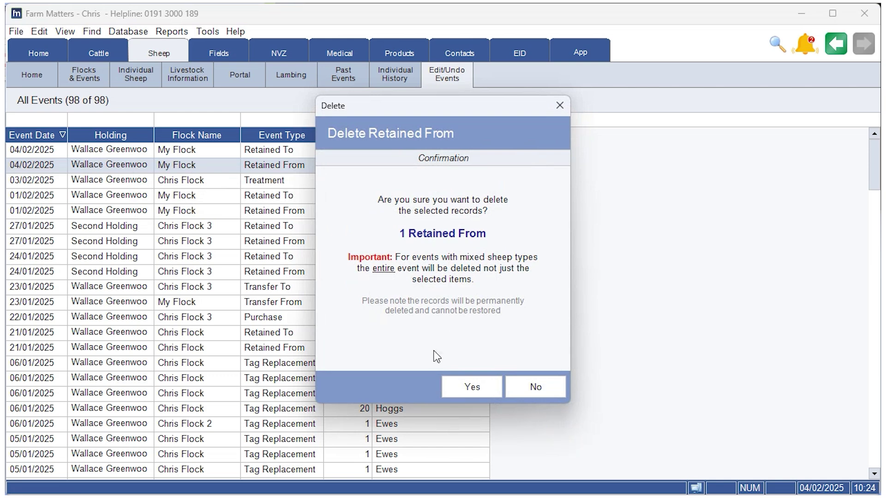
pyautogui.click(464, 390)
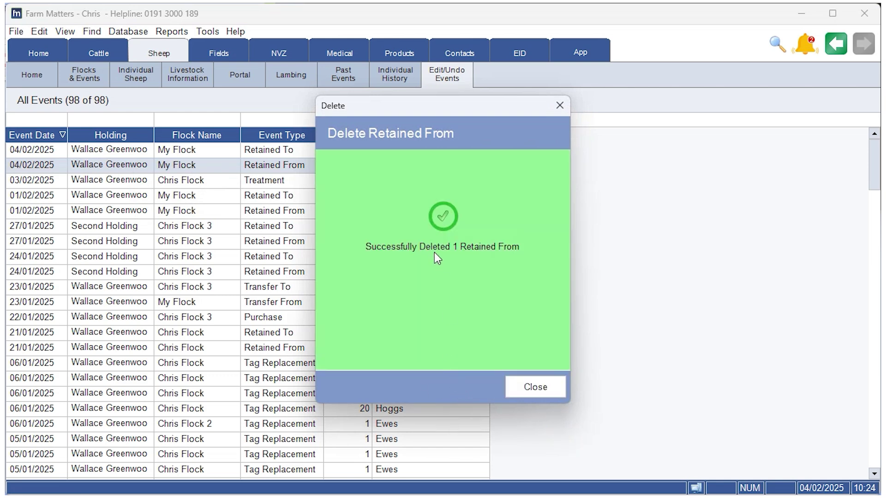
pyautogui.click(535, 387)
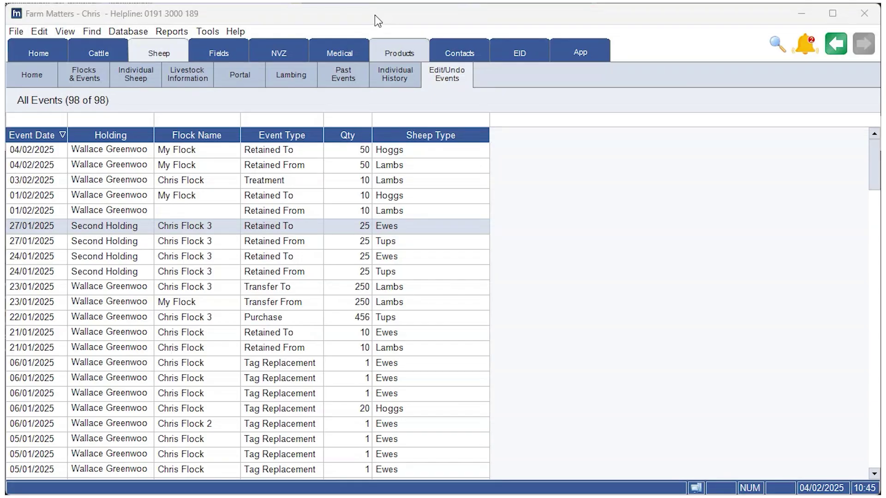
pyautogui.rightClick(104, 229)
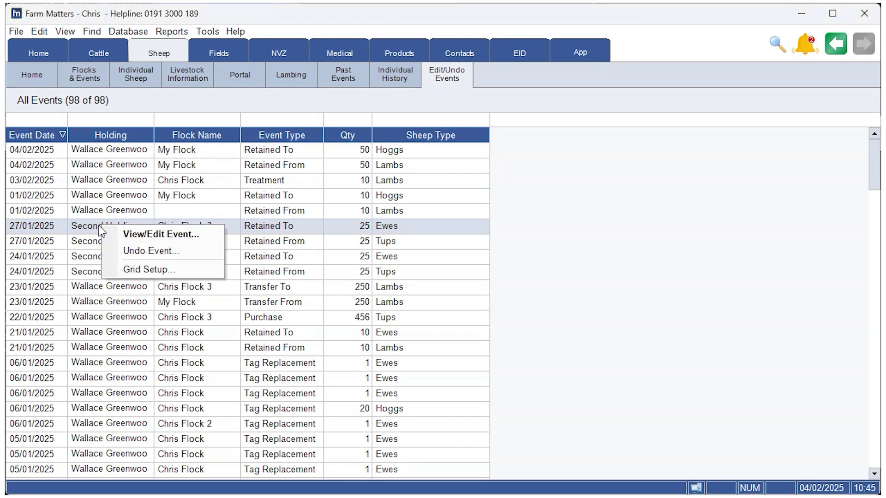
pyautogui.click(157, 241)
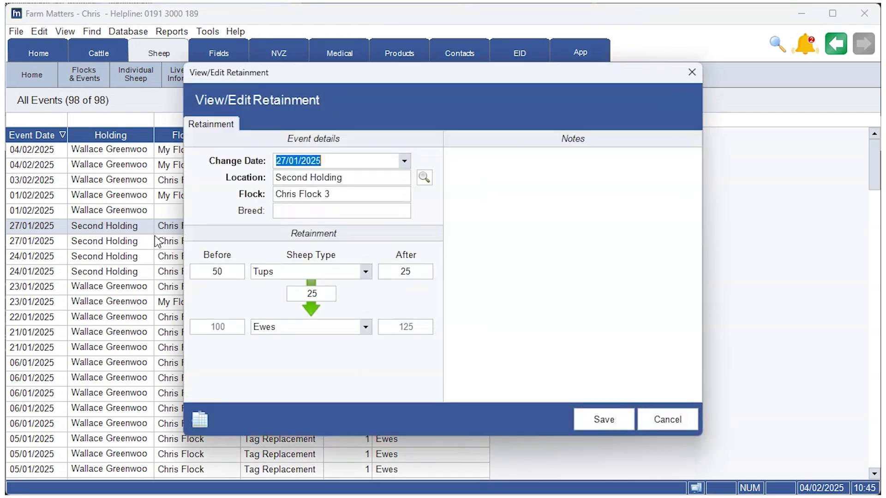